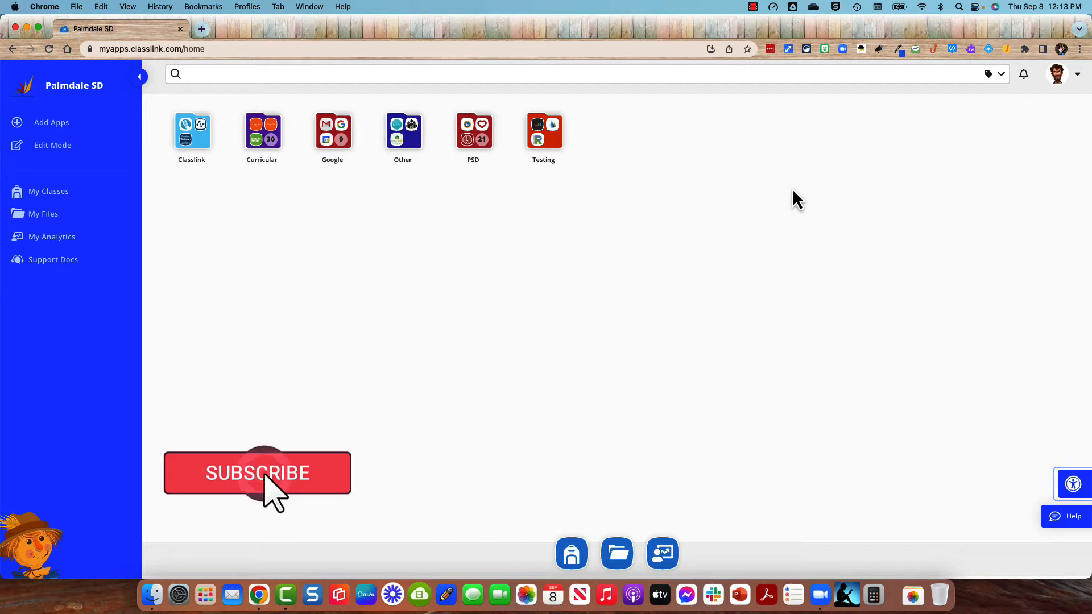
Launch the Newsela app from the Curricular folder of the ClassLink home page.
left_click(265, 135)
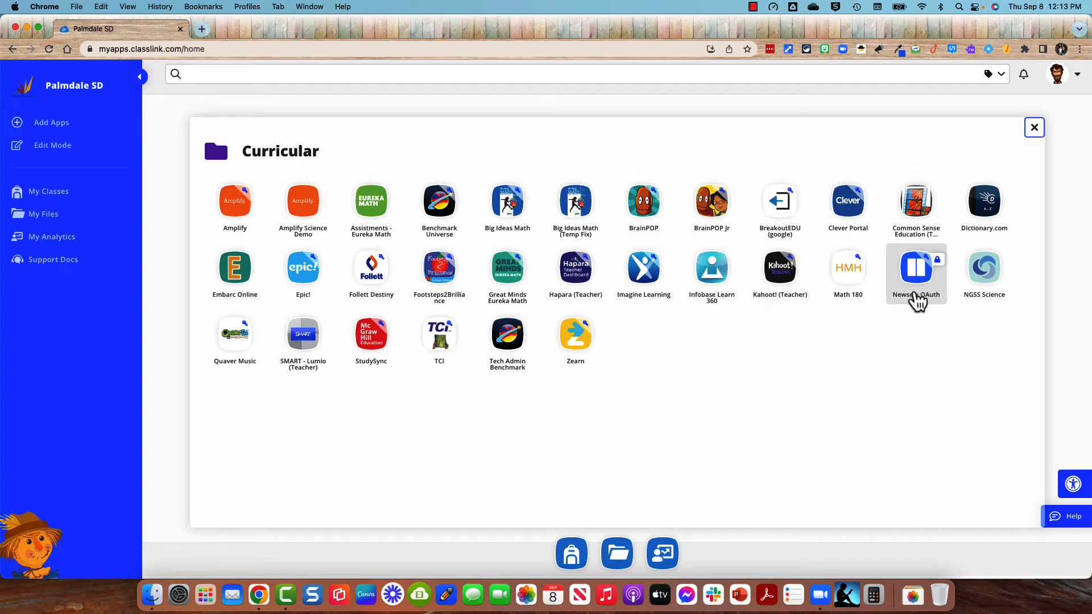
left_click(1034, 127)
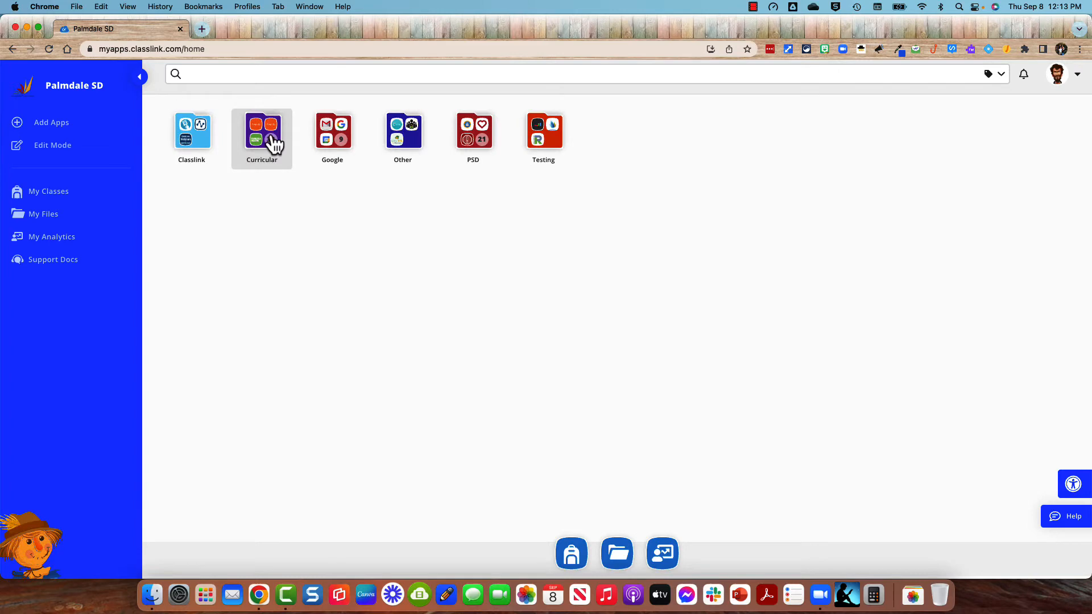
left_click(271, 136)
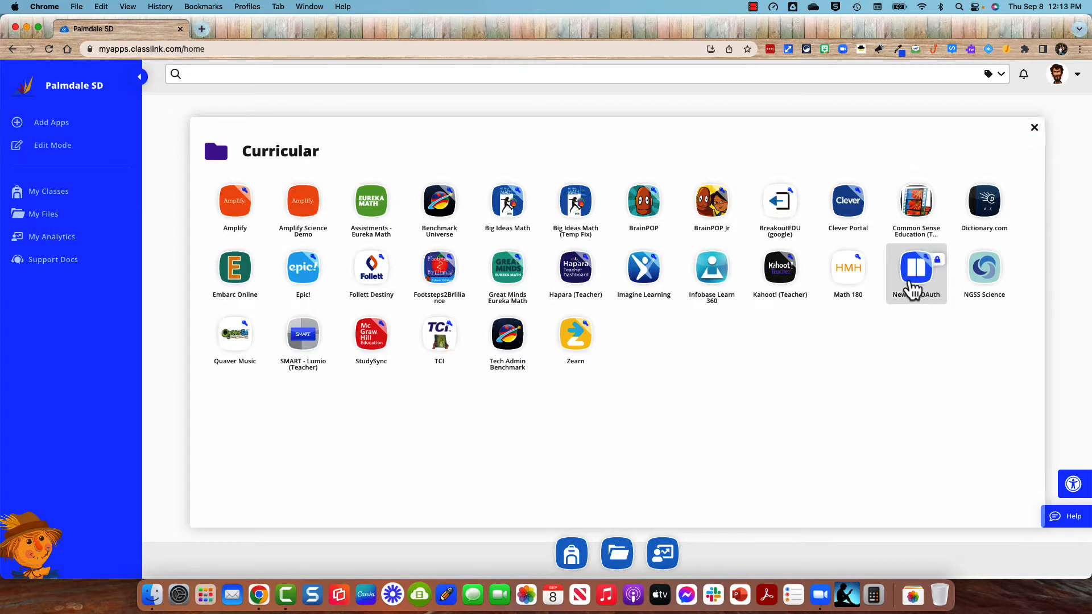
left_click(912, 285)
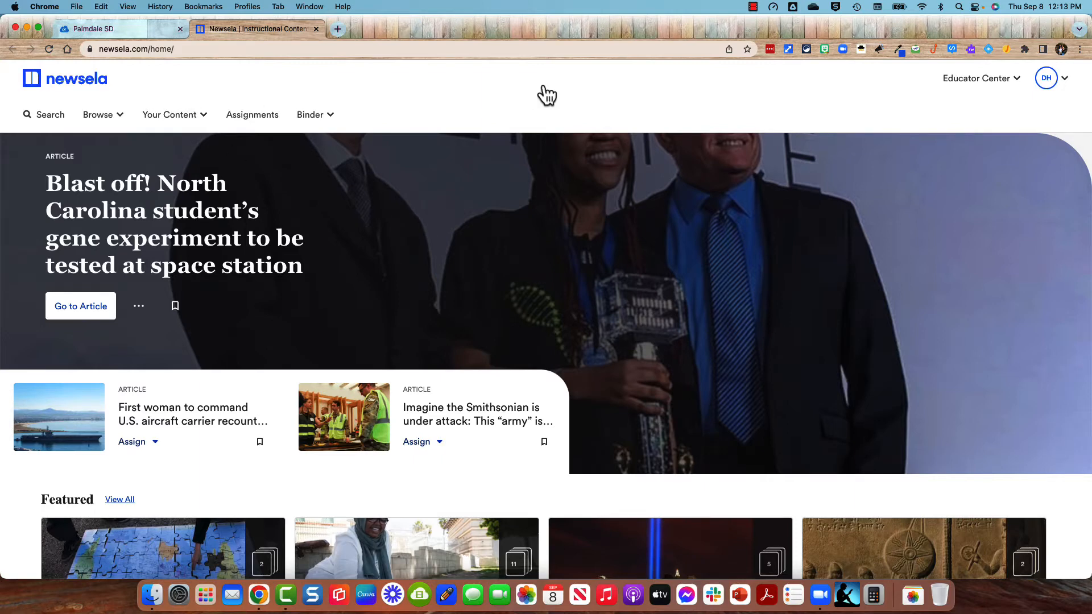
Open the Newsela account settings and save a shortened first name in the profile.
left_click(1059, 85)
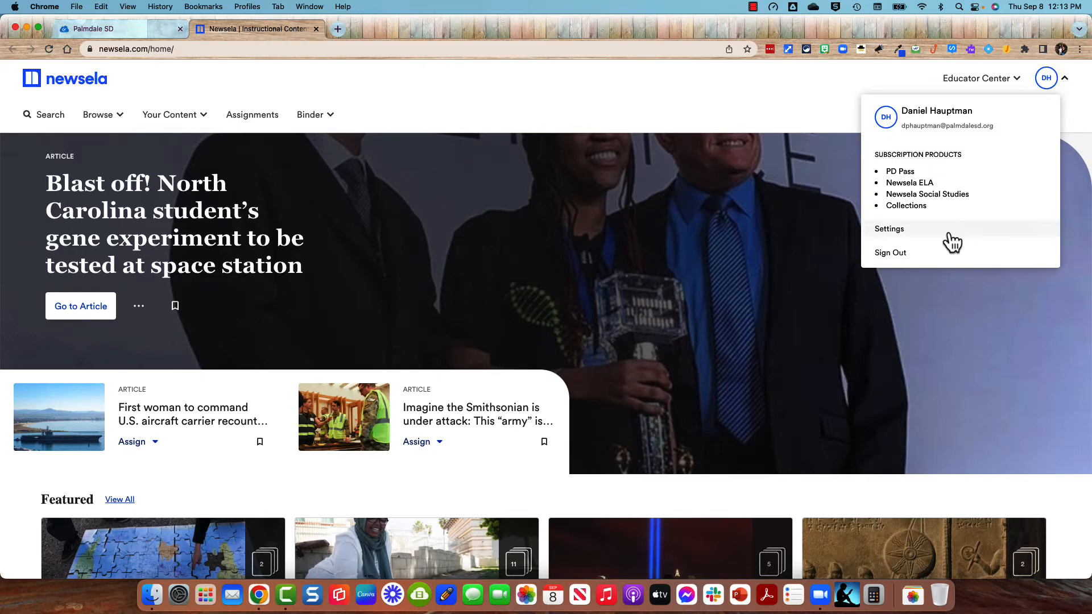
left_click(903, 234)
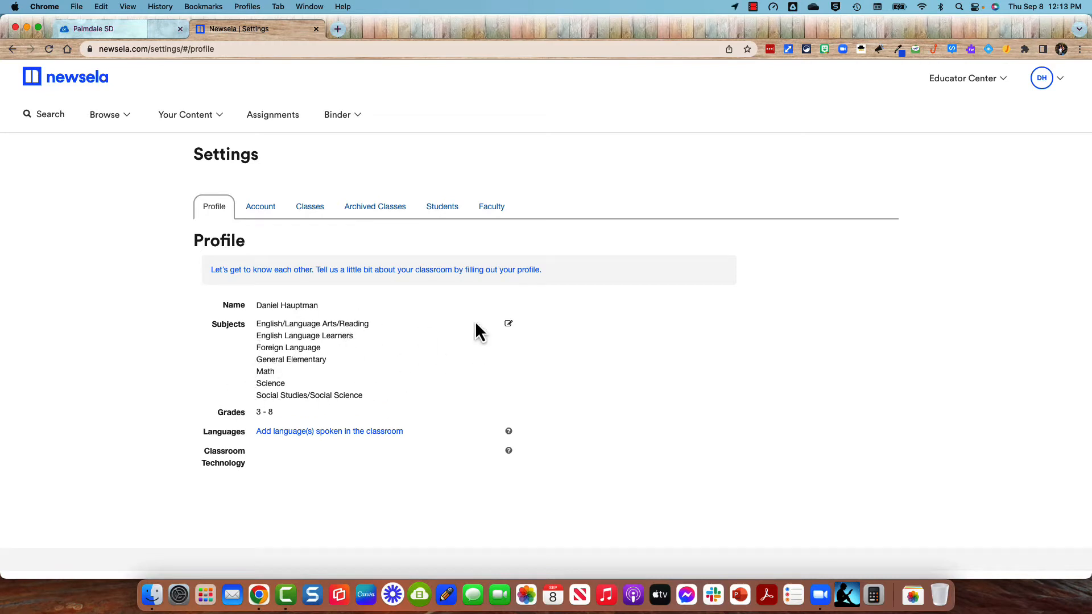
left_click(511, 320)
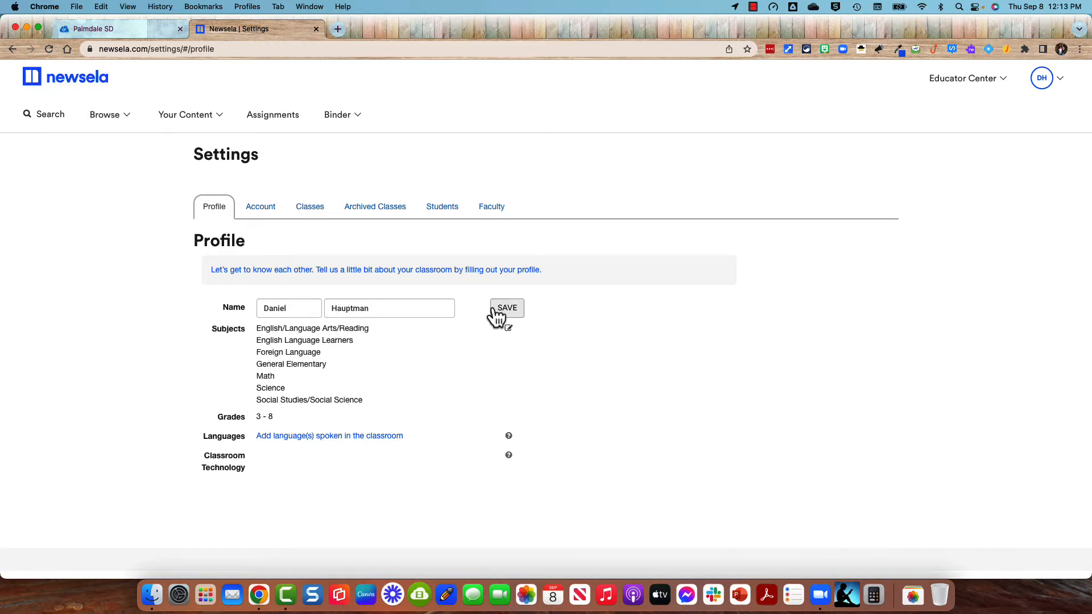
left_click(291, 312)
key("BackSpace")
key("BackSpace")
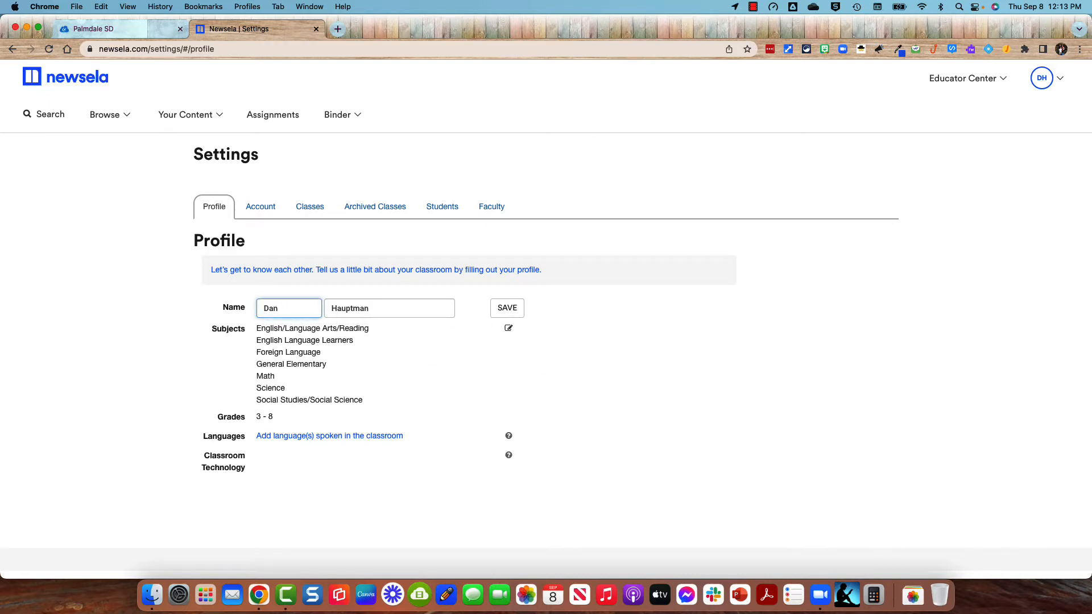
type("\\")
left_click(497, 308)
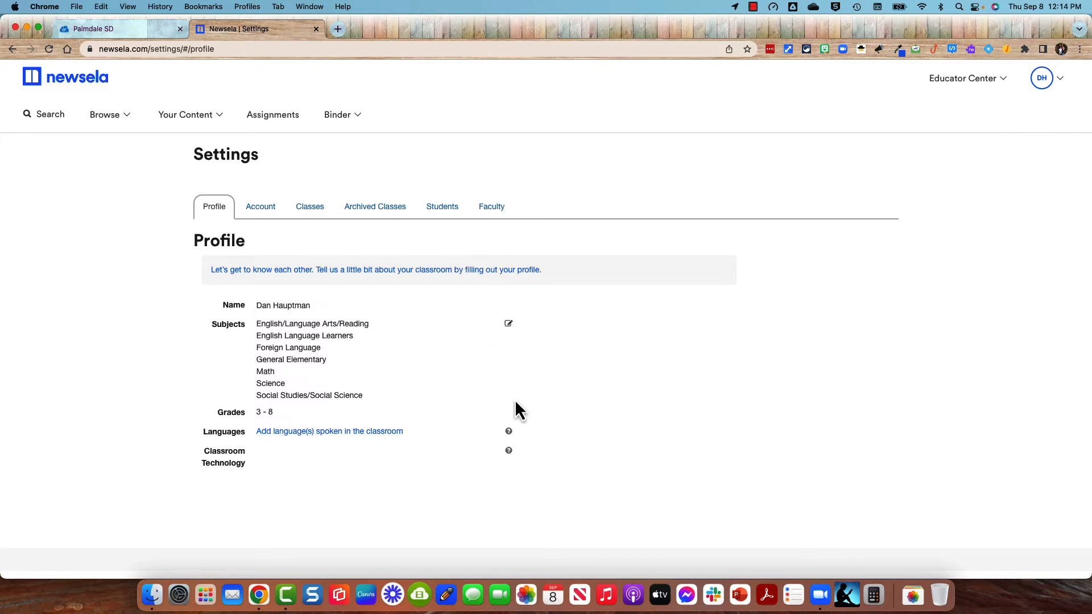
Add Special Education and the other subject Computer Technology to the profile, save the subjects, and open the classroom language choices.
left_click(508, 325)
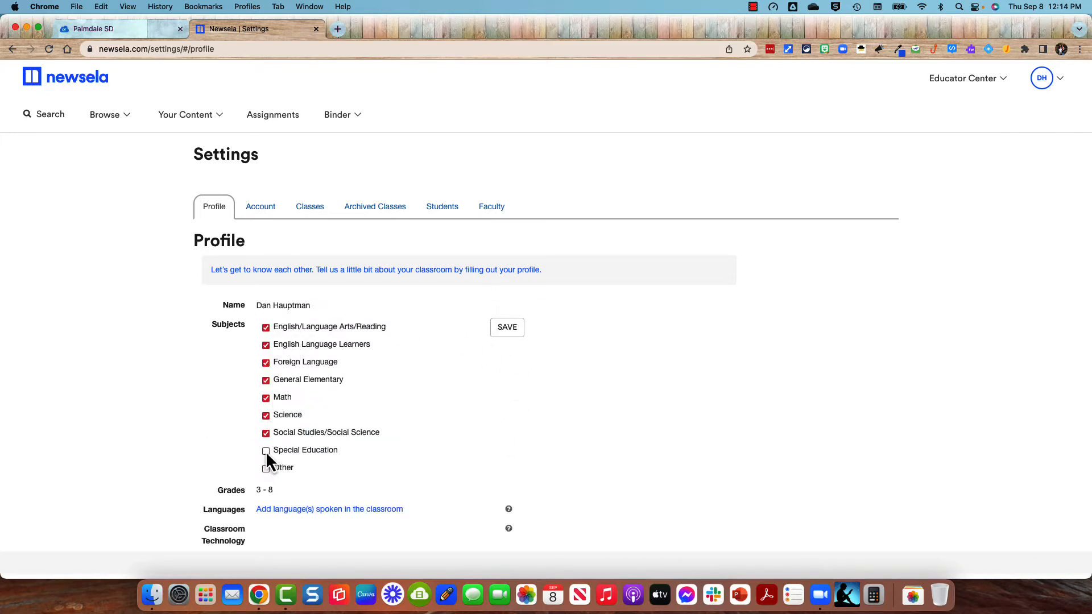
left_click(266, 469)
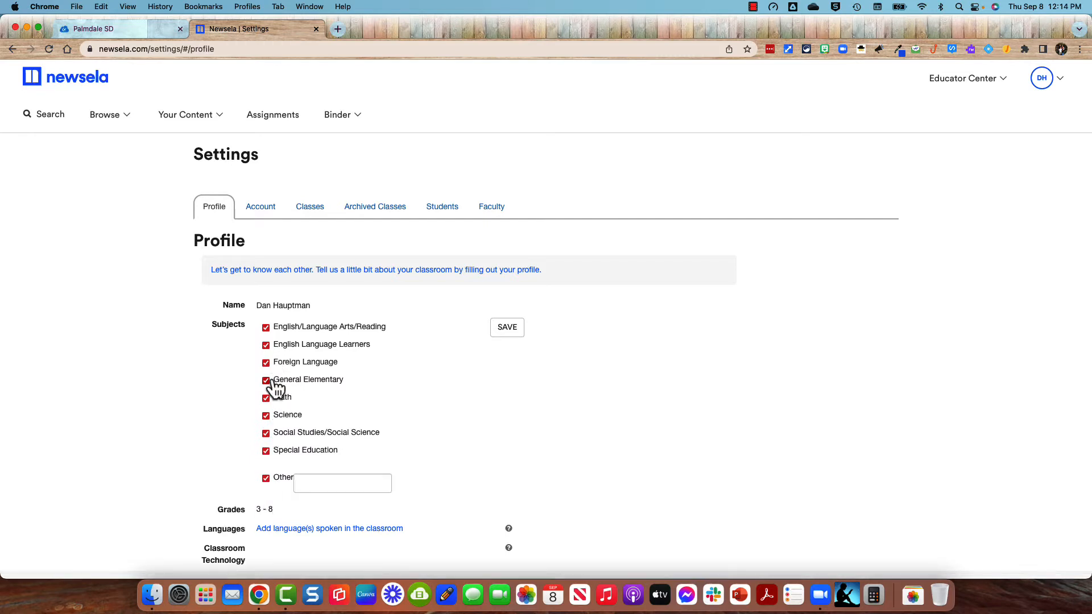
left_click(304, 488)
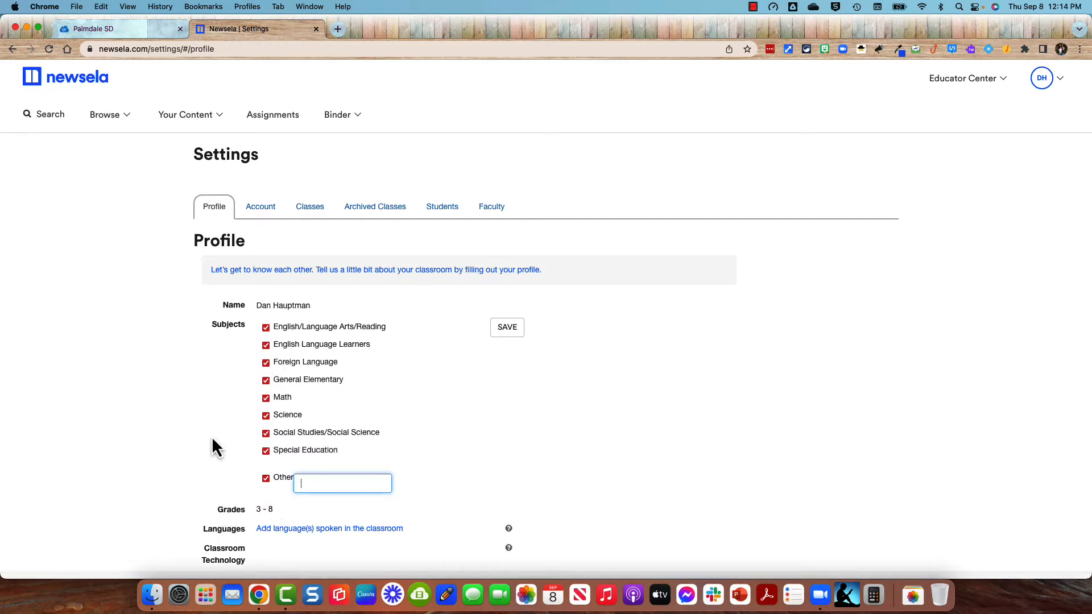
type("Computer Technology")
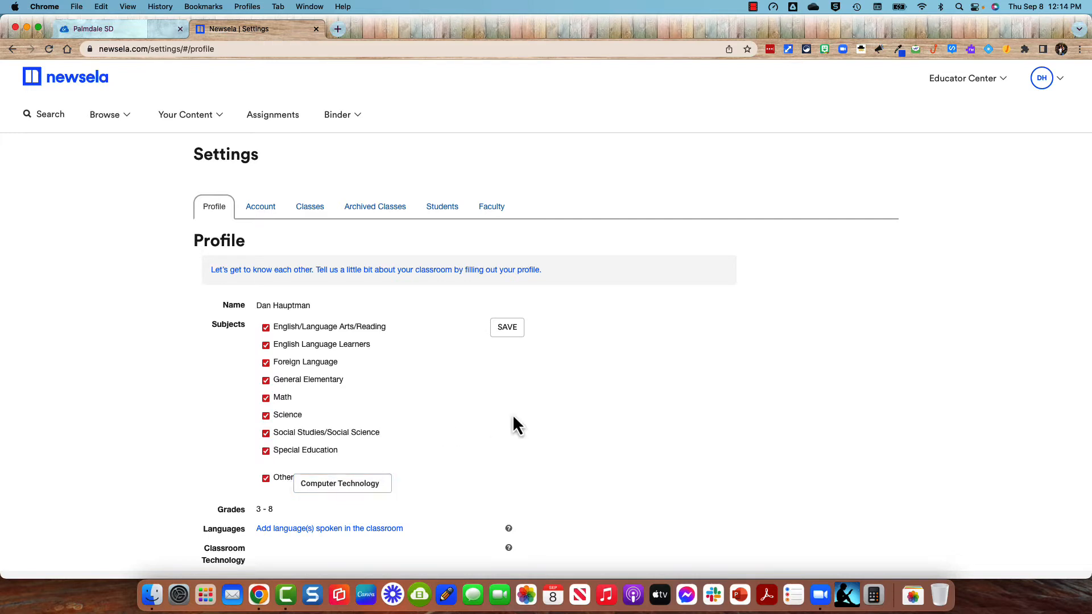
left_click(511, 421)
left_click(515, 337)
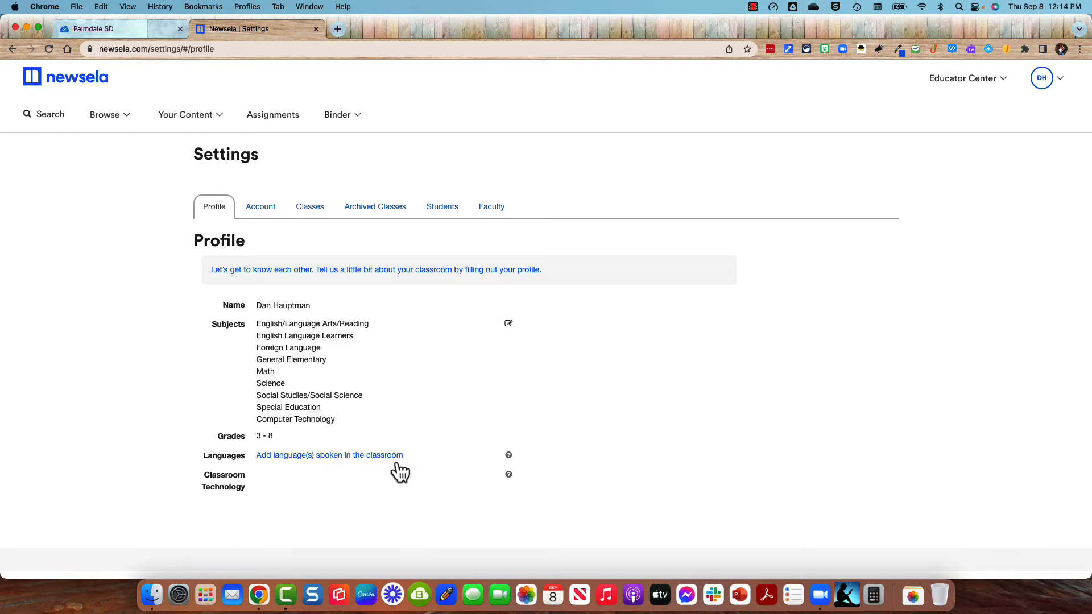
left_click(328, 458)
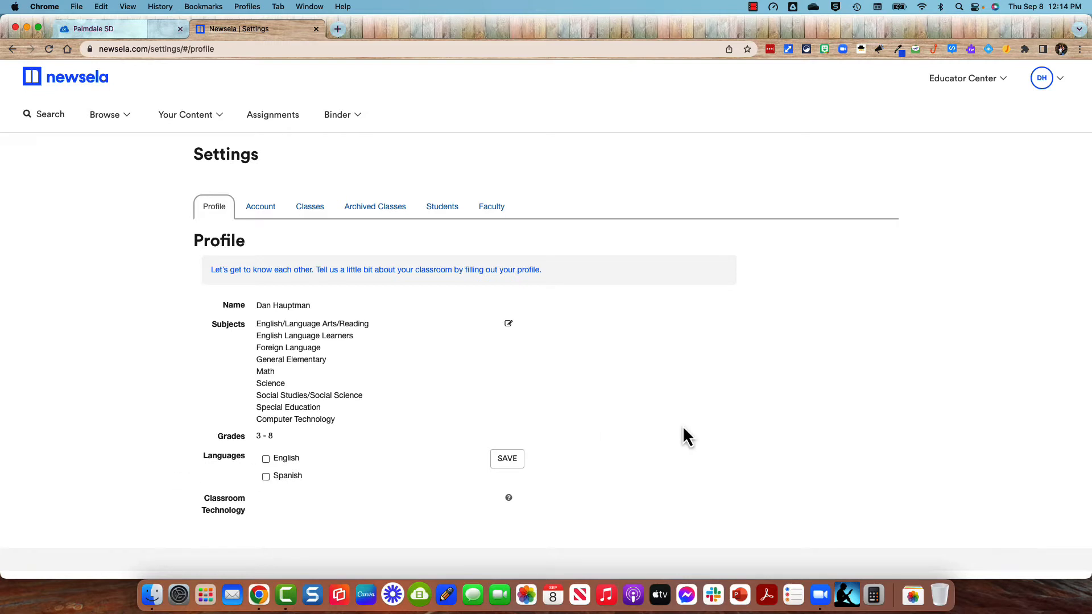
Start a Classlink class sync and select Gen Science 6, 3700-S1 Social Science, 5700-S1 Social Science and Hist-Soc Sci 6.
left_click(310, 208)
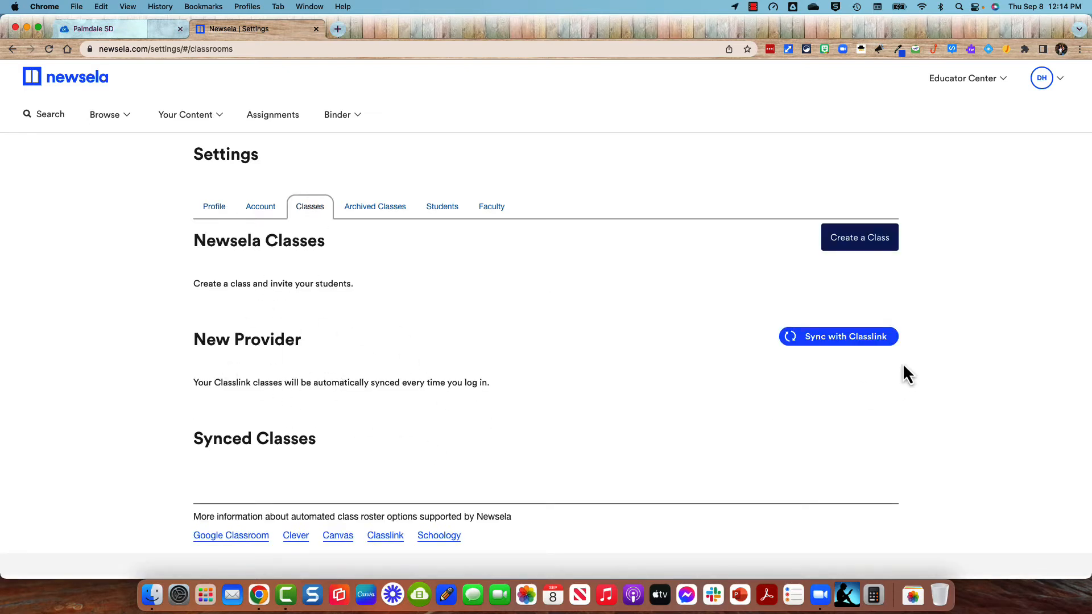
left_click(815, 342)
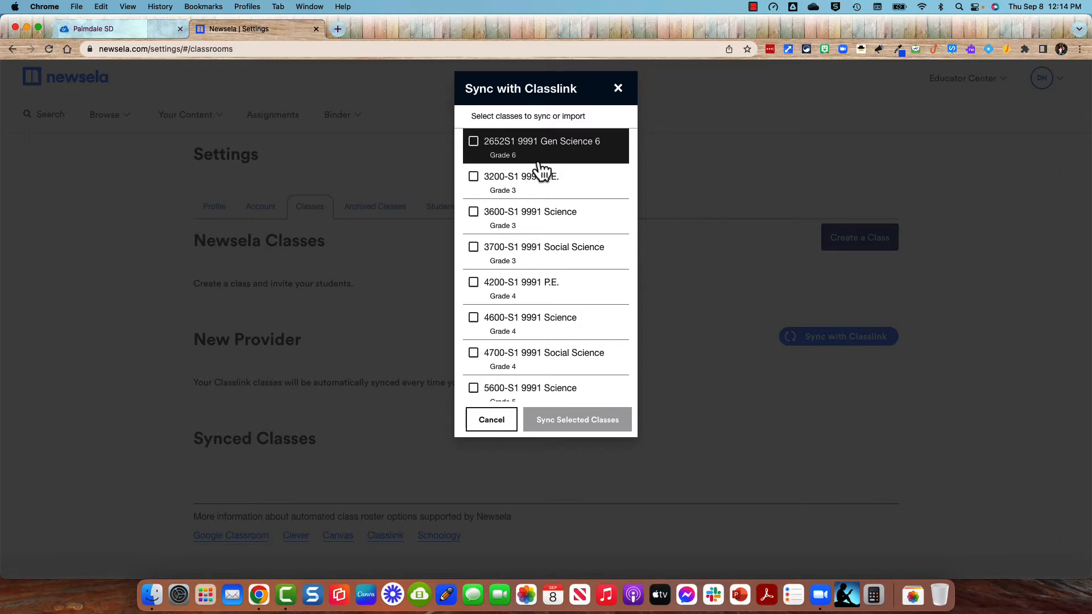
left_click(473, 143)
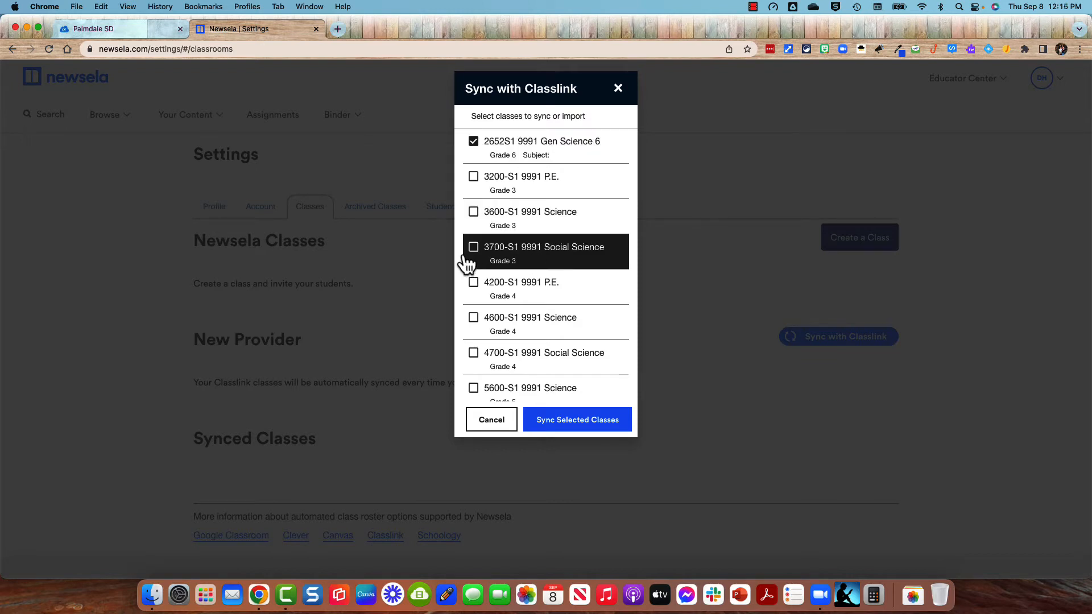
scroll(475, 263, "down", 2)
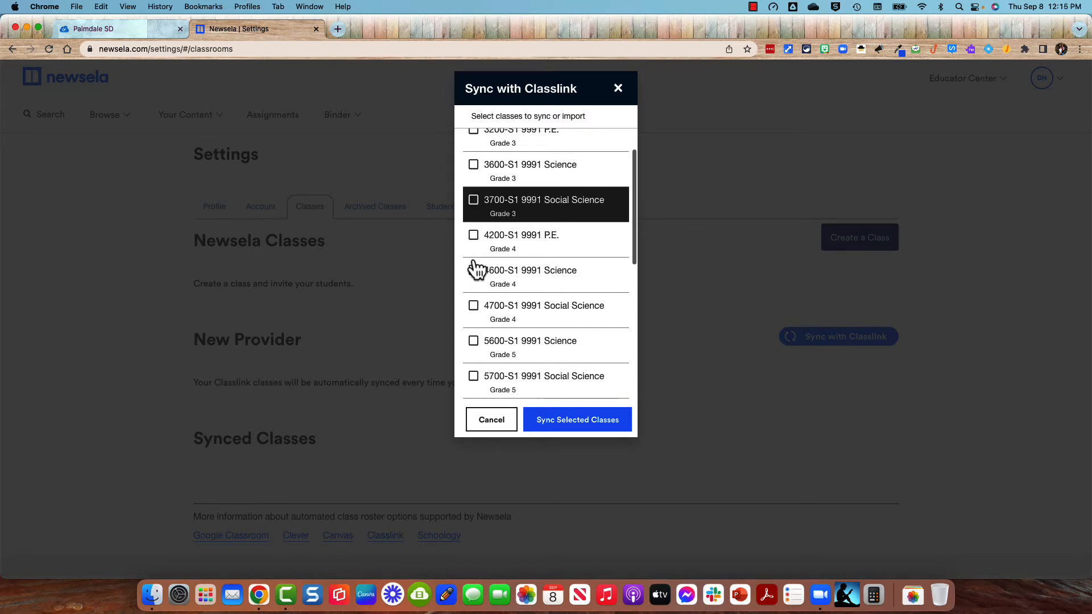
left_click(474, 195)
scroll(482, 286, "down", 3)
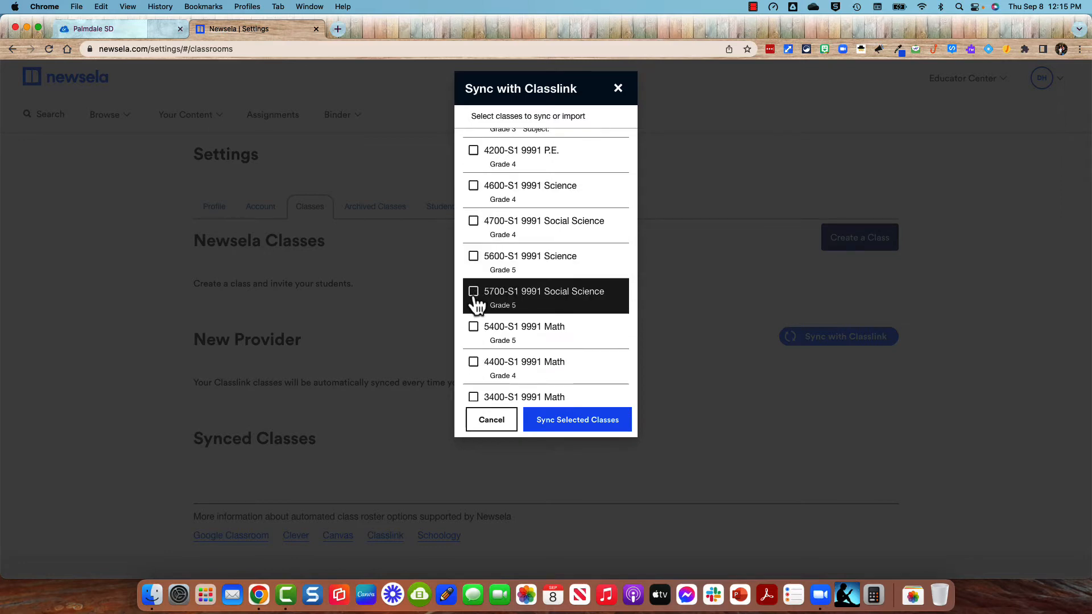
scroll(475, 301, "down", 5)
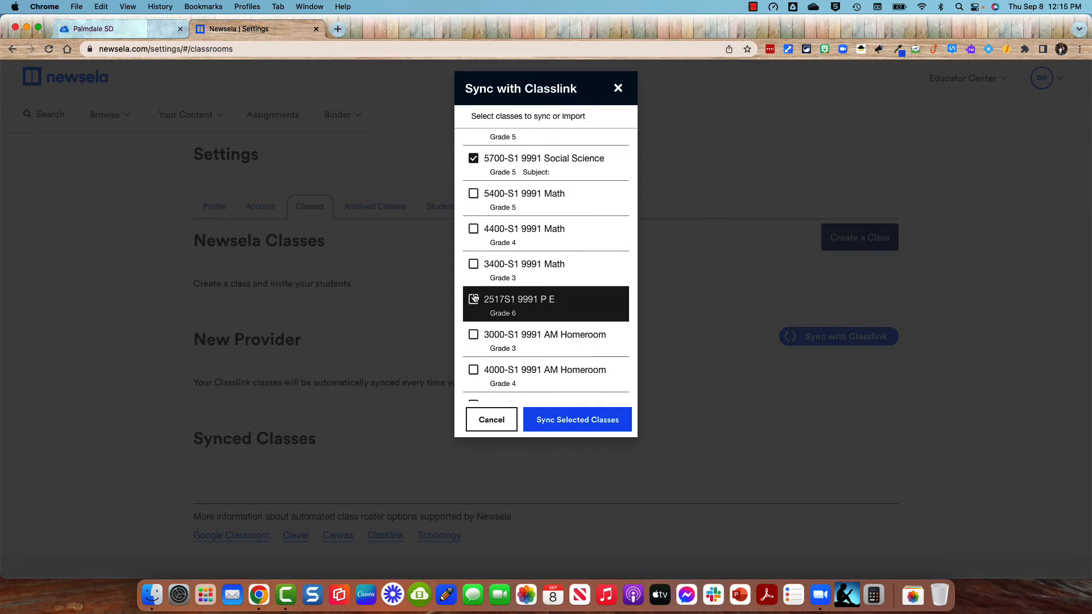
scroll(475, 299, "down", 3)
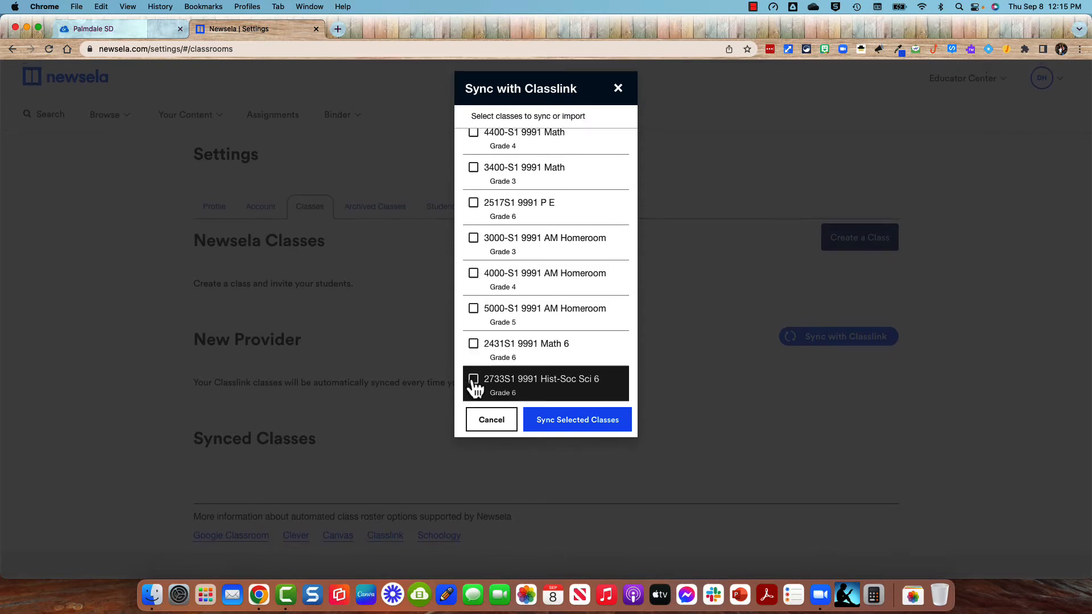
left_click(473, 380)
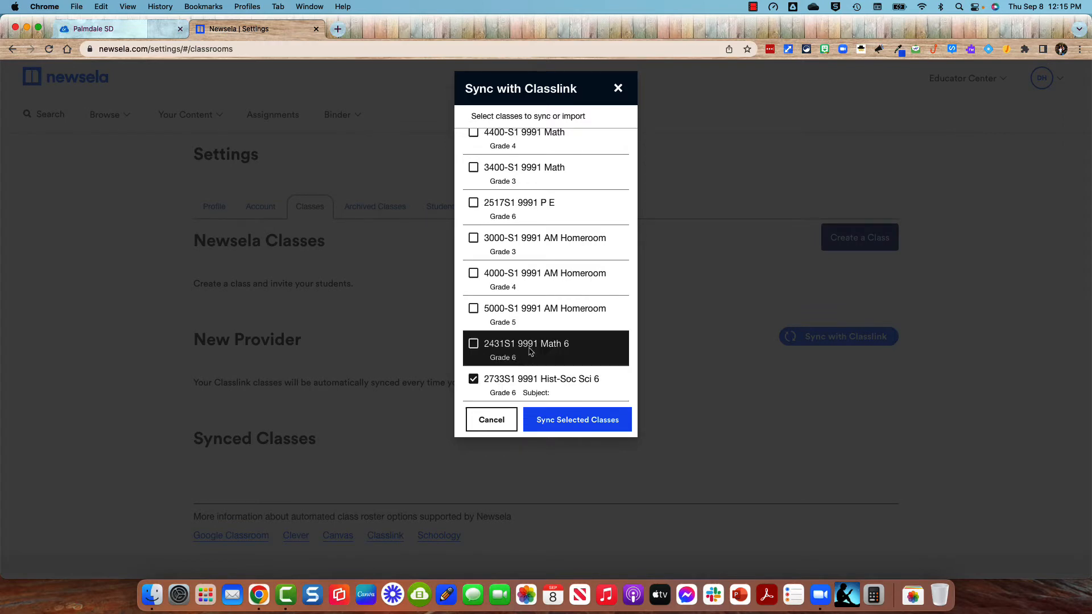
Add 4700-S1 9991 Social Science to the selection and sync the selected Classlink classes.
scroll(544, 286, "up", 6)
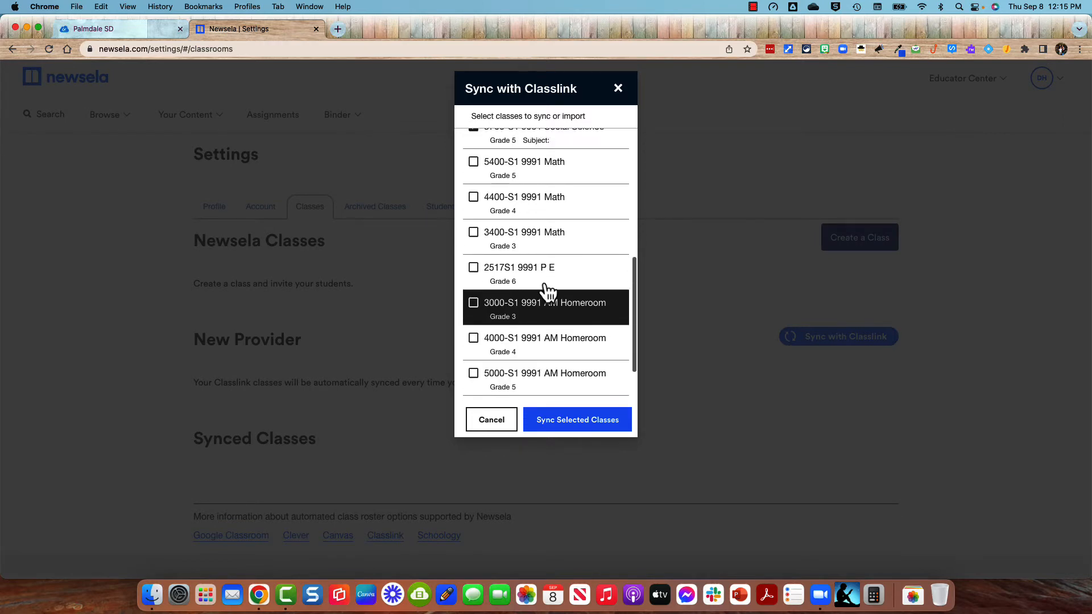
scroll(548, 293, "up", 7)
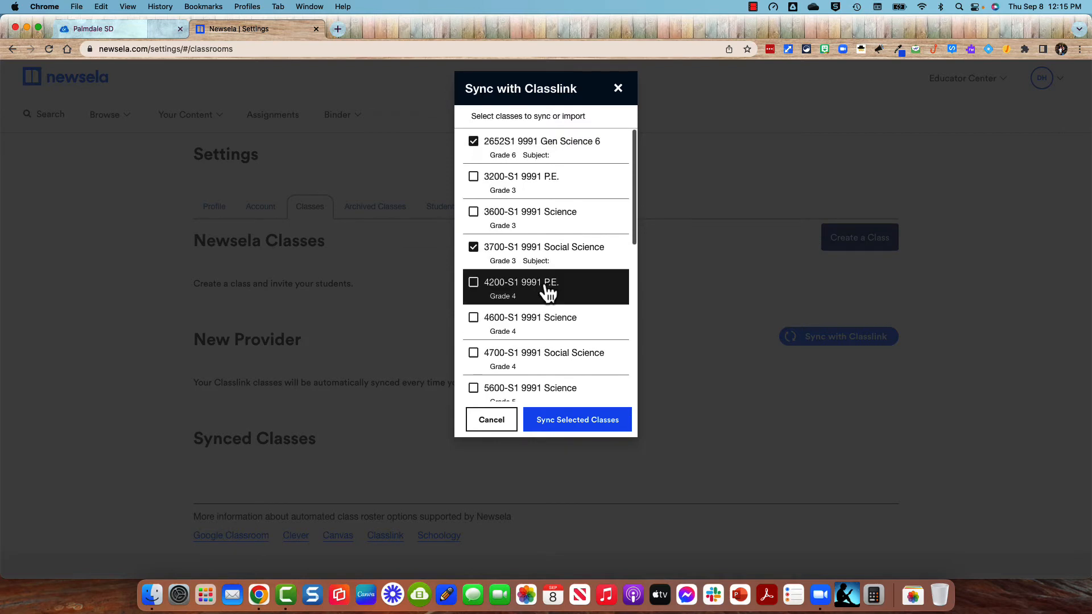
left_click(473, 354)
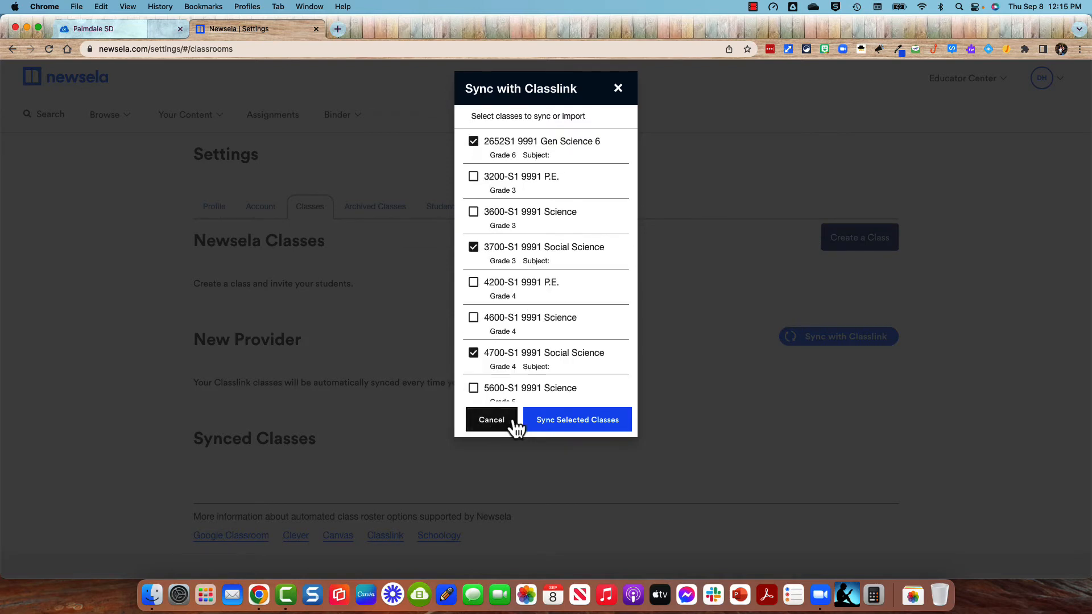
scroll(565, 295, "down", 4)
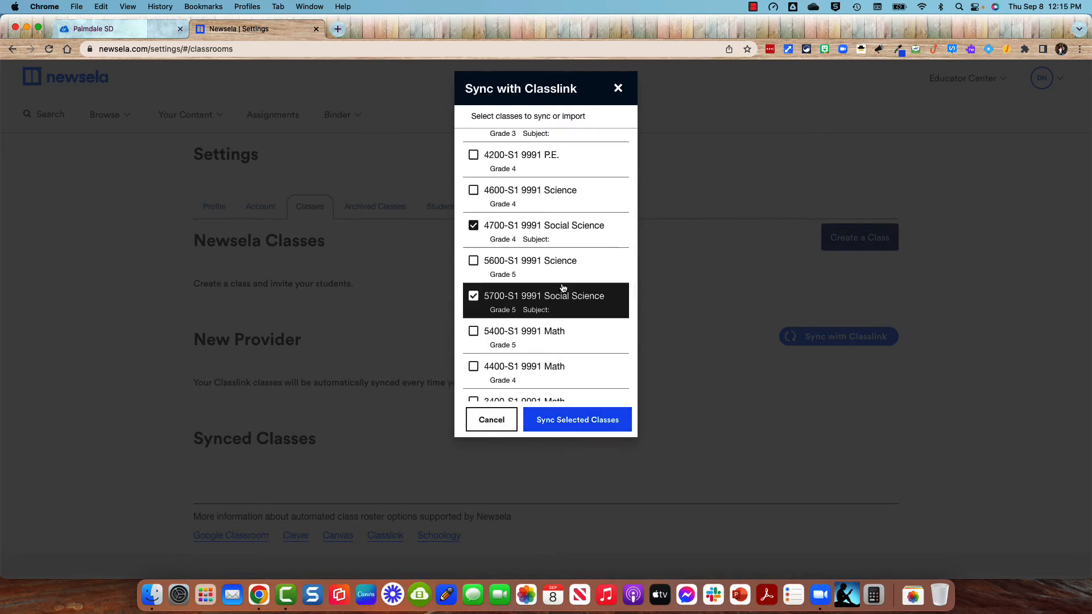
scroll(563, 288, "down", 7)
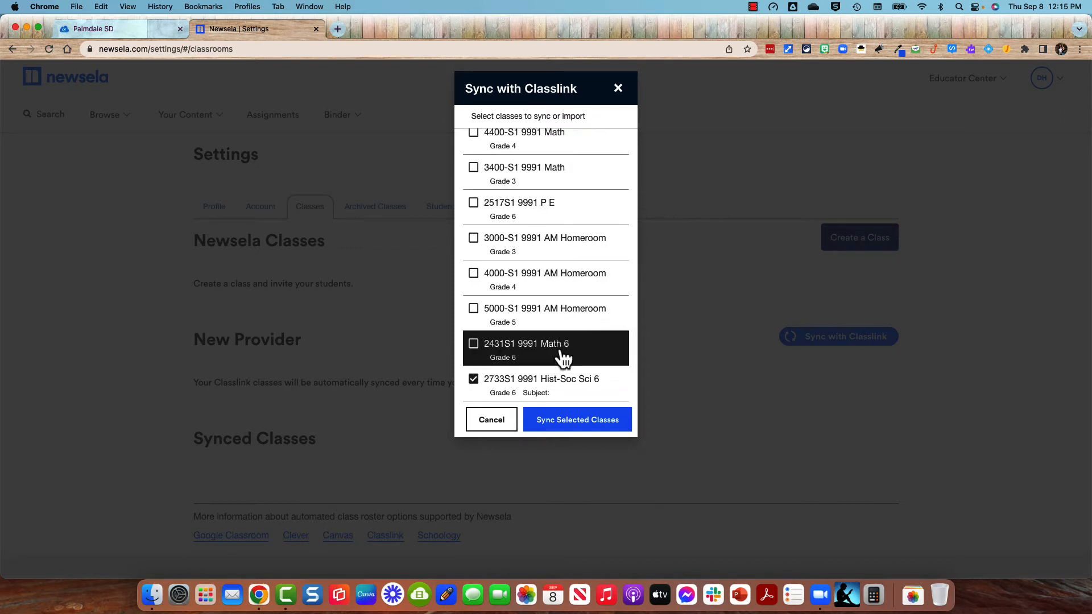
scroll(564, 358, "up", 10)
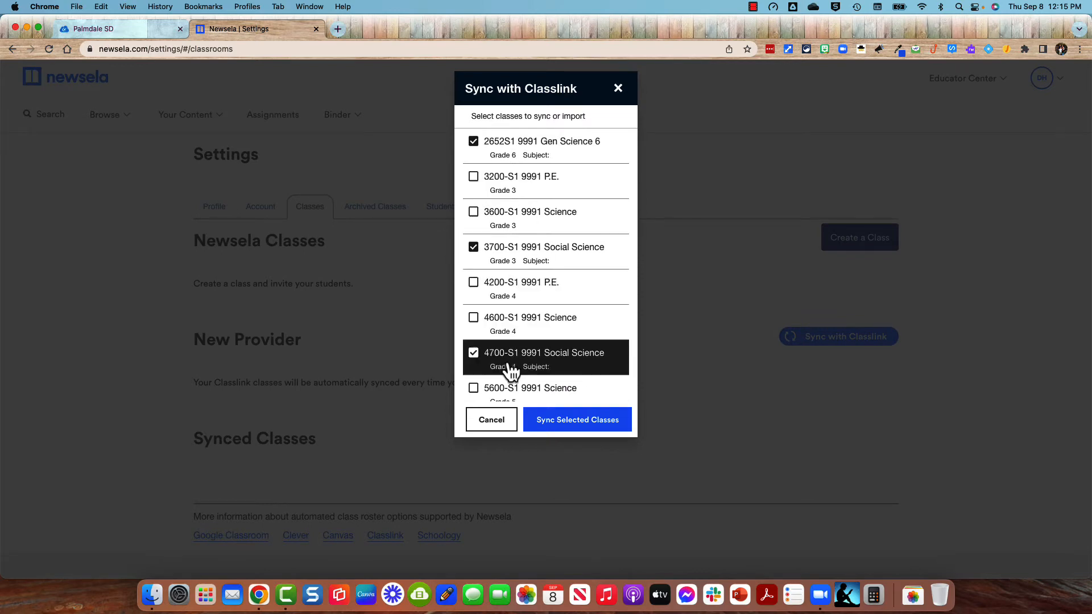
left_click(562, 429)
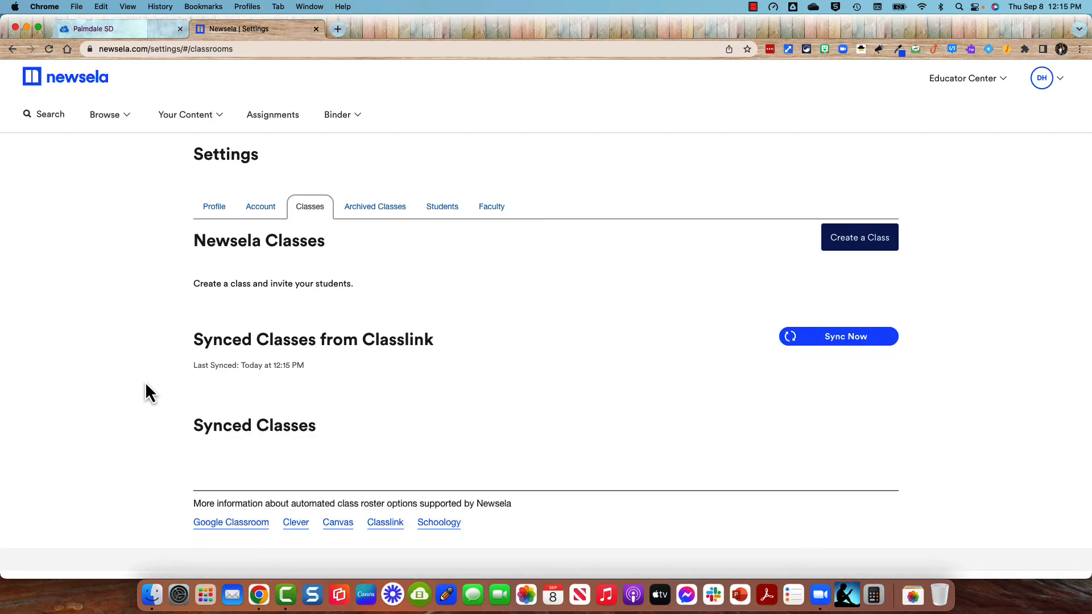
Open the synced Gen Science 6 class for editing, check its grade choices, and save it with Grade 6.
scroll(146, 387, "down", 2)
scroll(146, 384, "down", 1)
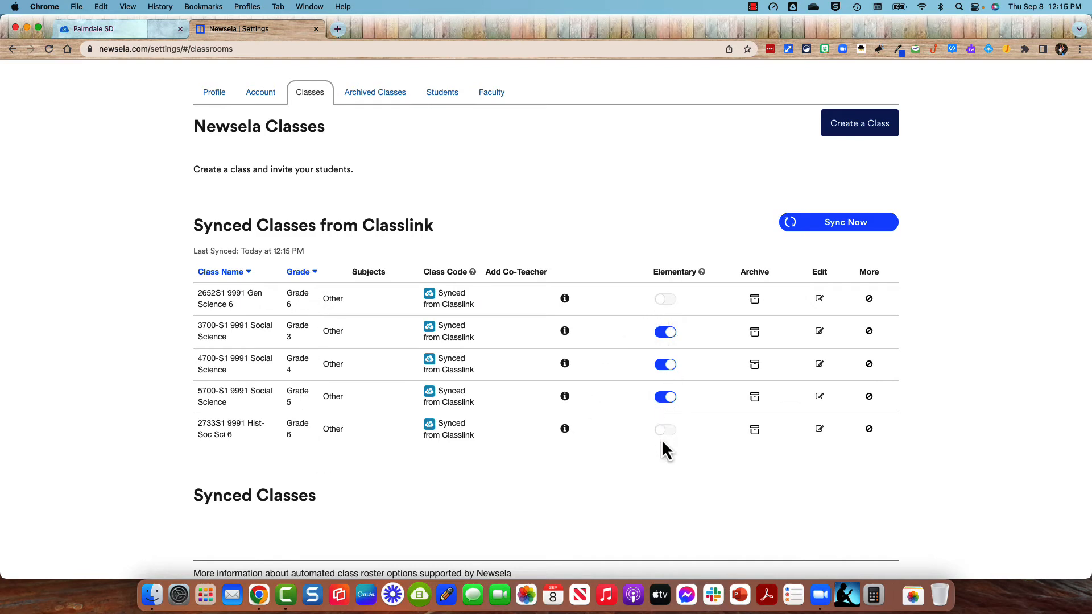
left_click(818, 301)
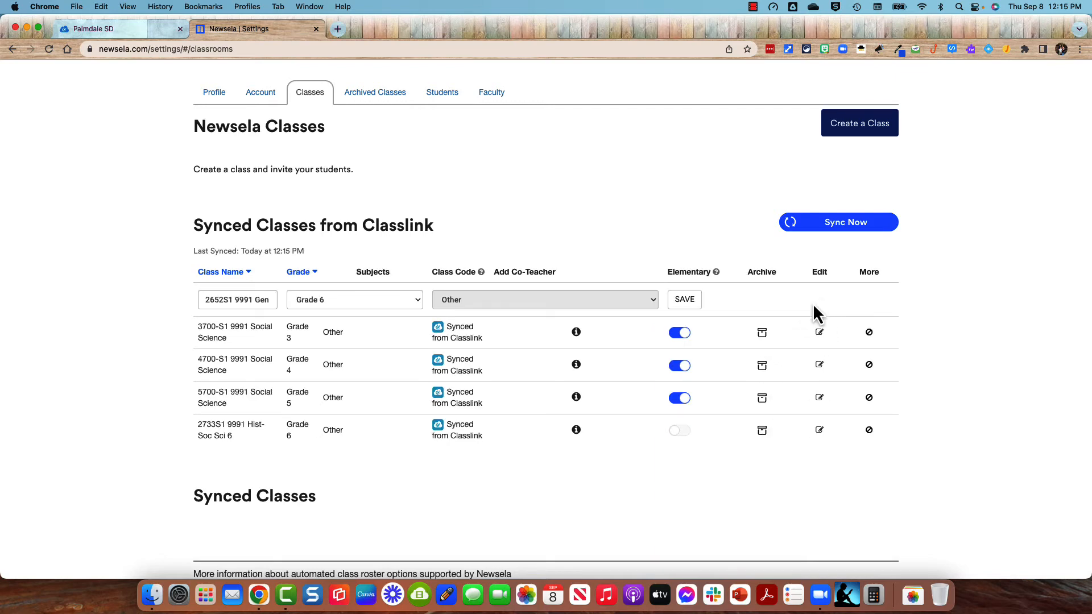
left_click(340, 306)
left_click(60, 377)
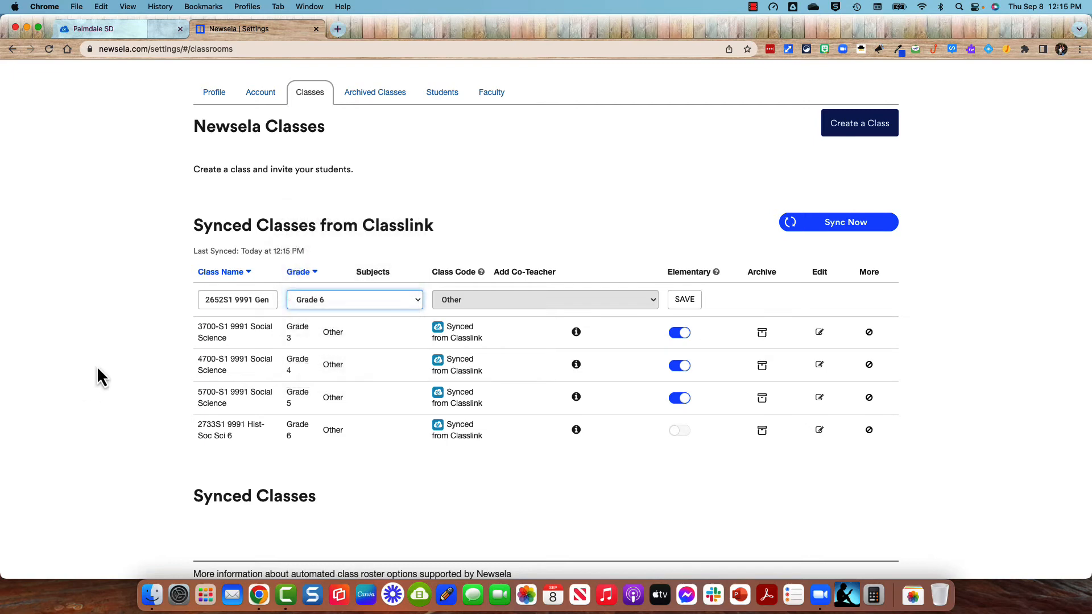
left_click(685, 302)
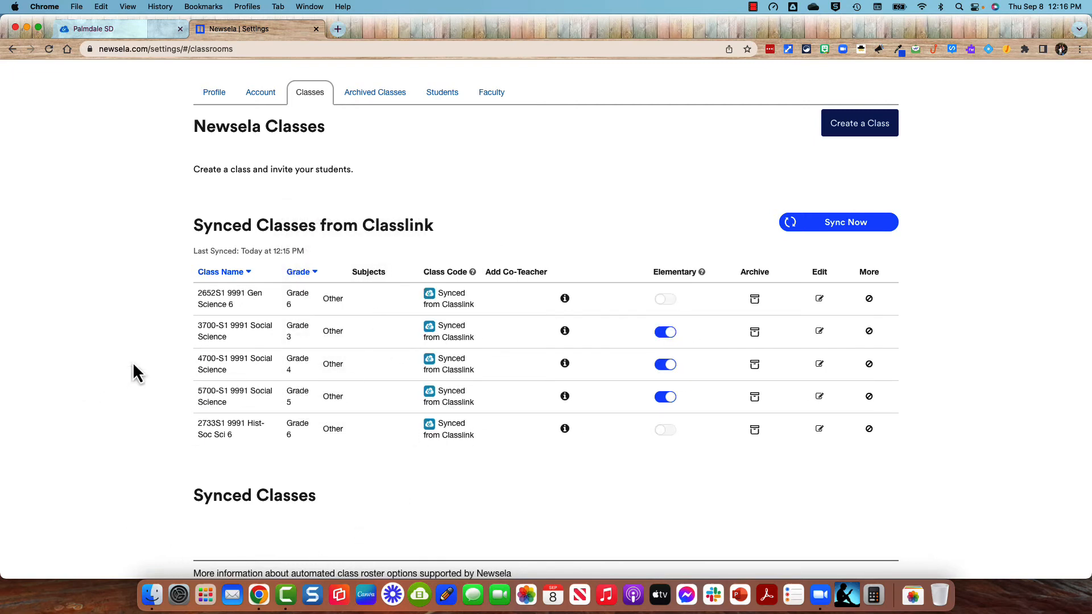
scroll(419, 247, "up", 3)
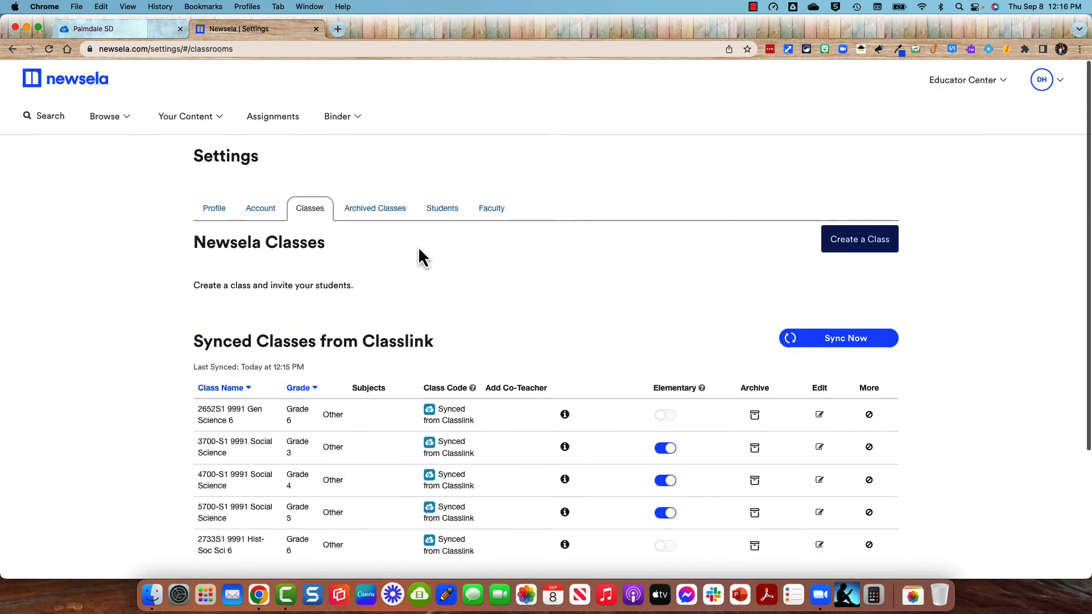
Go to the Newsela home page, open the featured text set Icebreaker Activity: Create a Country, and start an assignment from it.
left_click(84, 81)
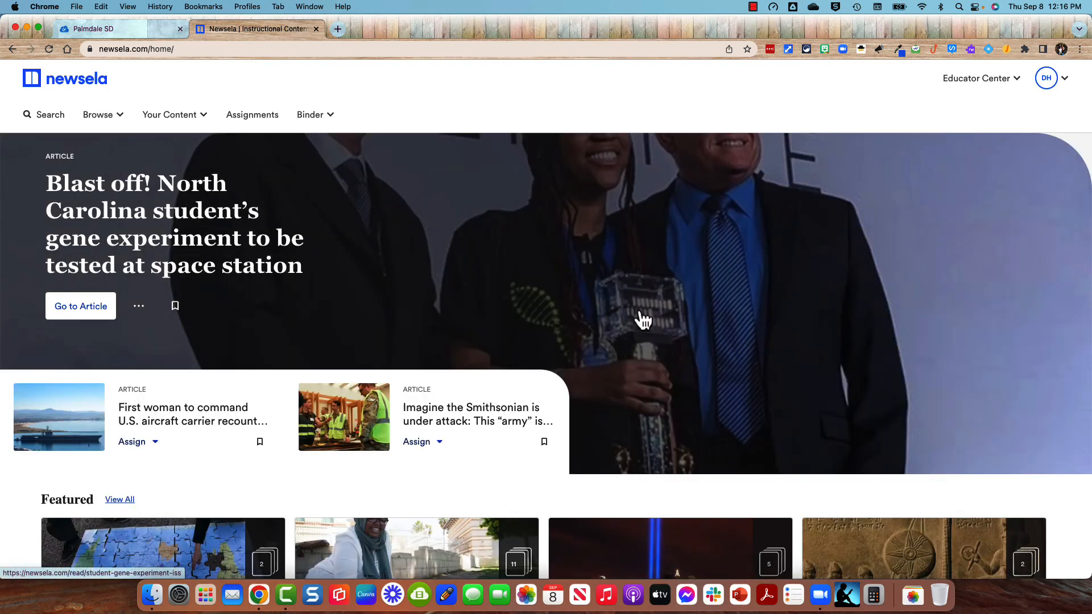
scroll(643, 318, "down", 5)
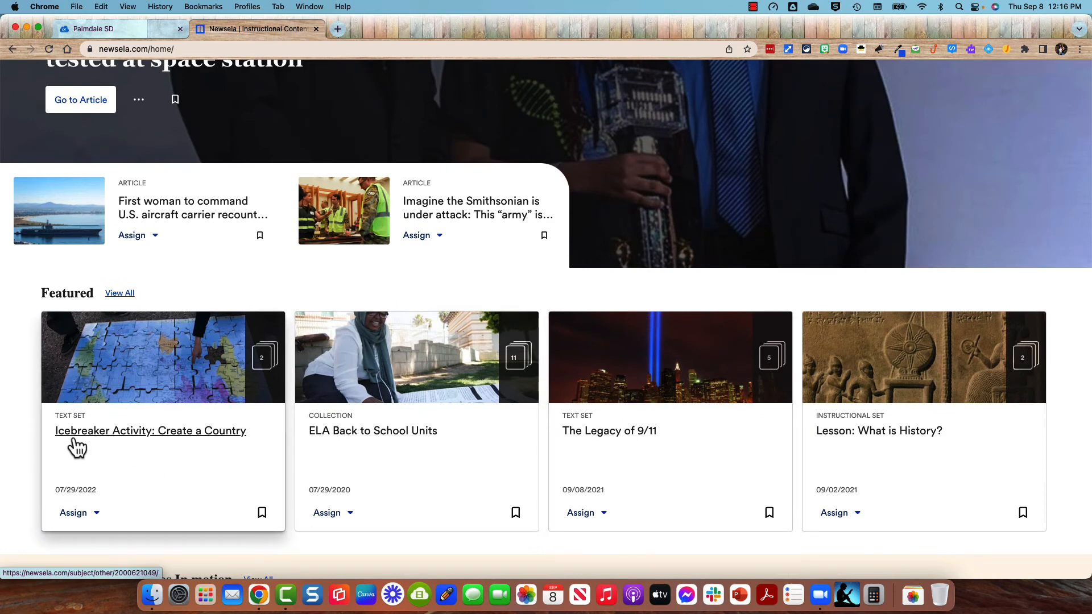
left_click(106, 432)
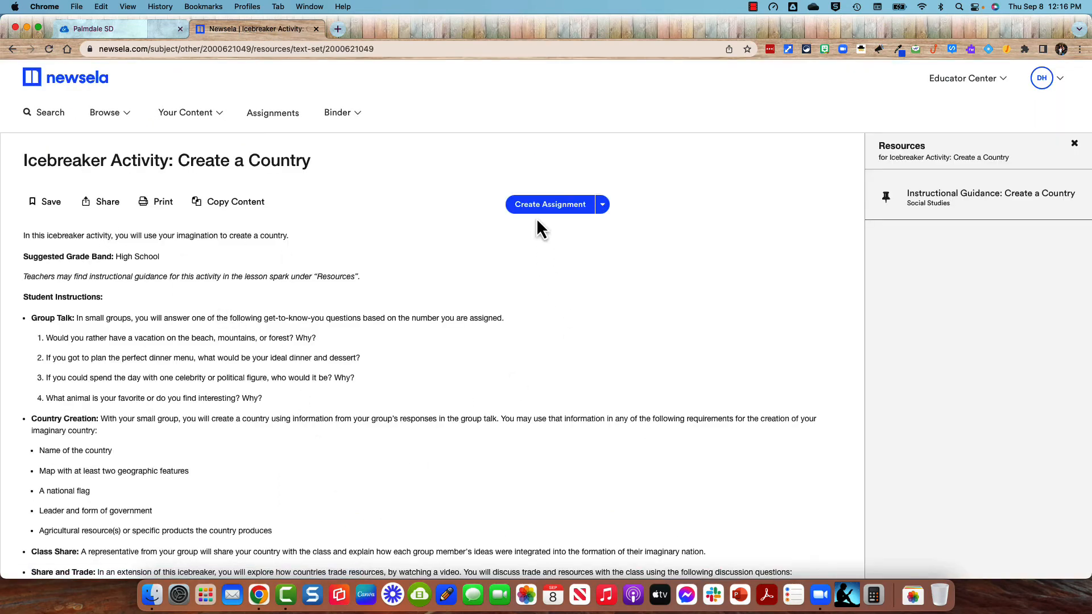
left_click(534, 210)
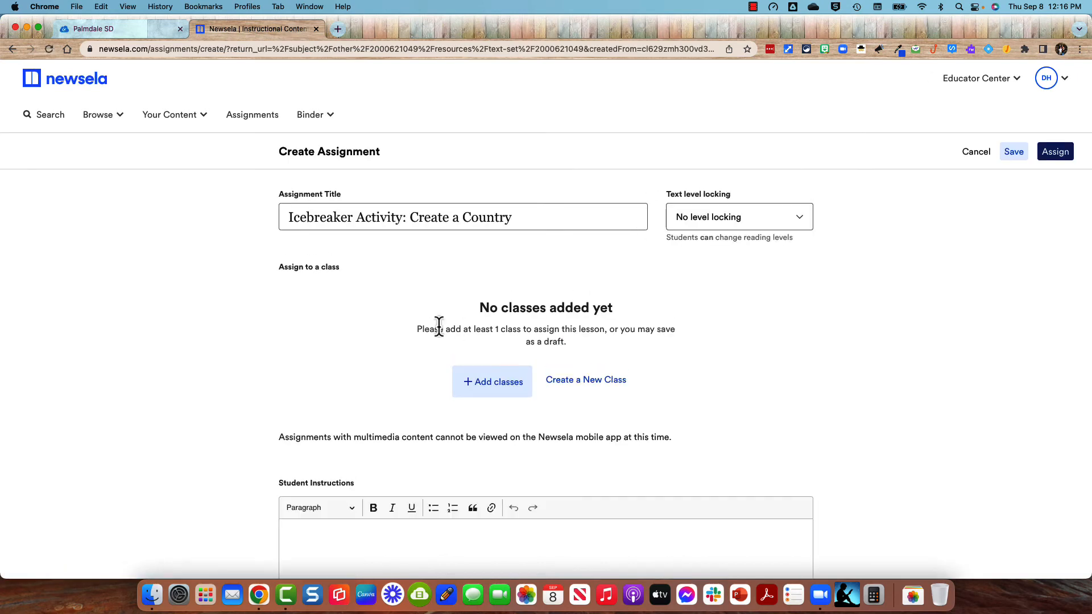
Check which existing classes can be added to the icebreaker assignment, dismiss the list without selecting any, and review the assignment's included content.
scroll(336, 325, "down", 5)
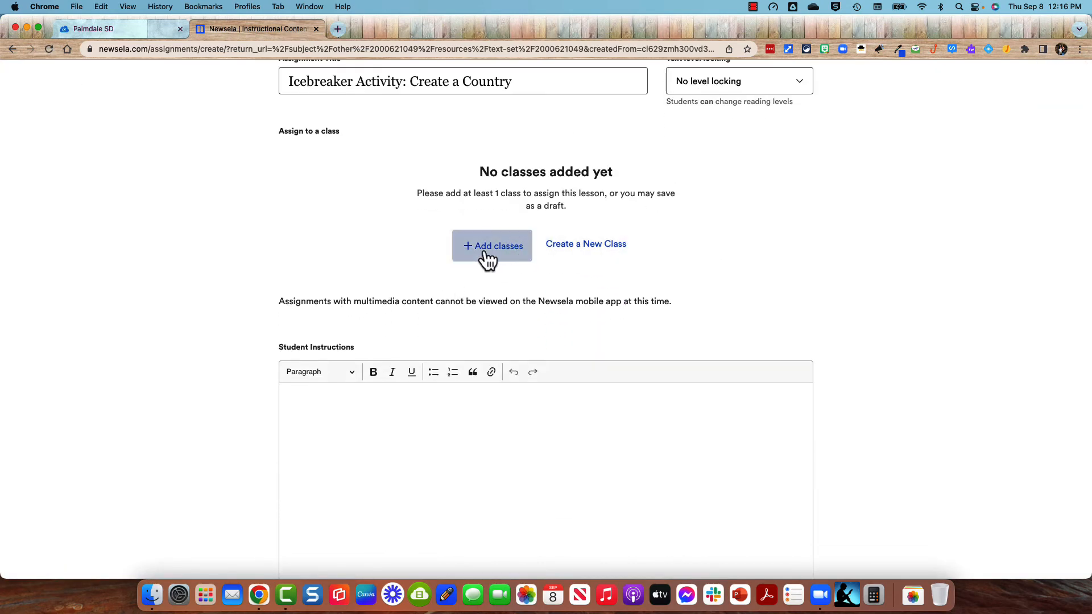
left_click(488, 250)
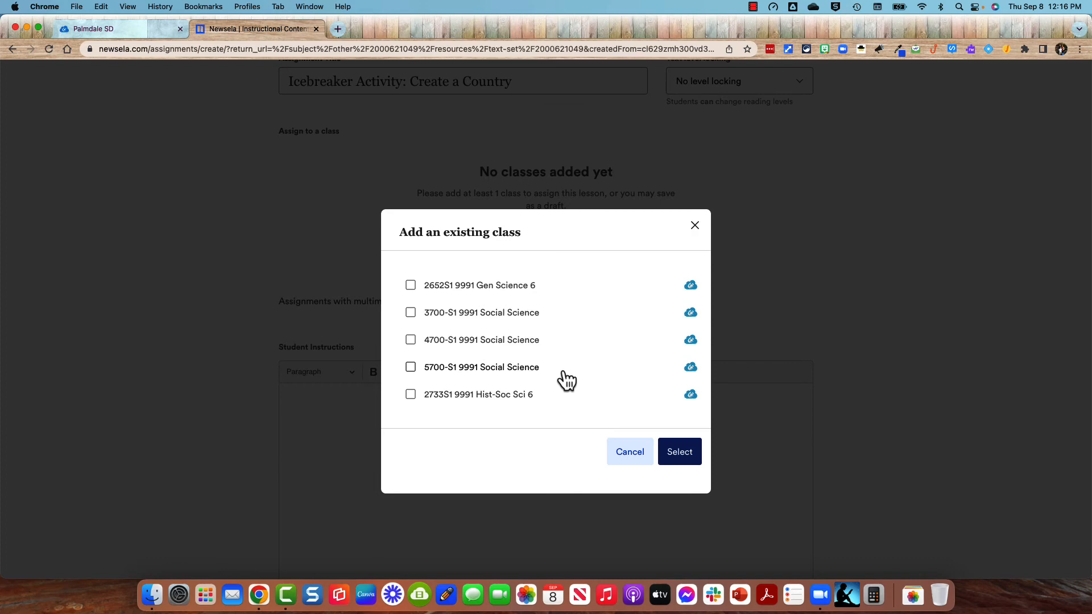
left_click(628, 459)
scroll(214, 387, "down", 6)
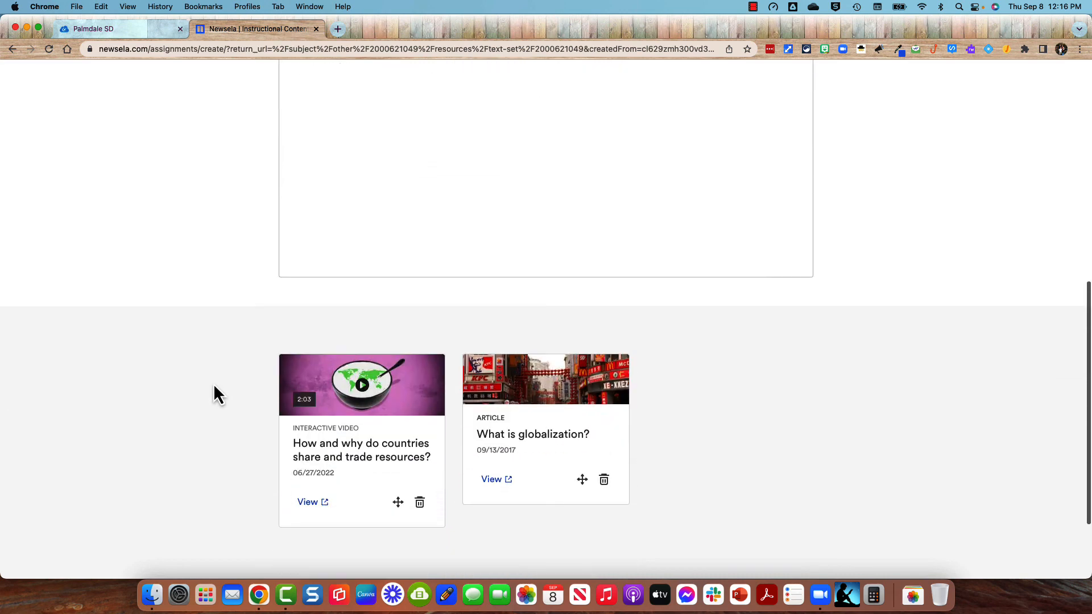
scroll(214, 383, "up", 5)
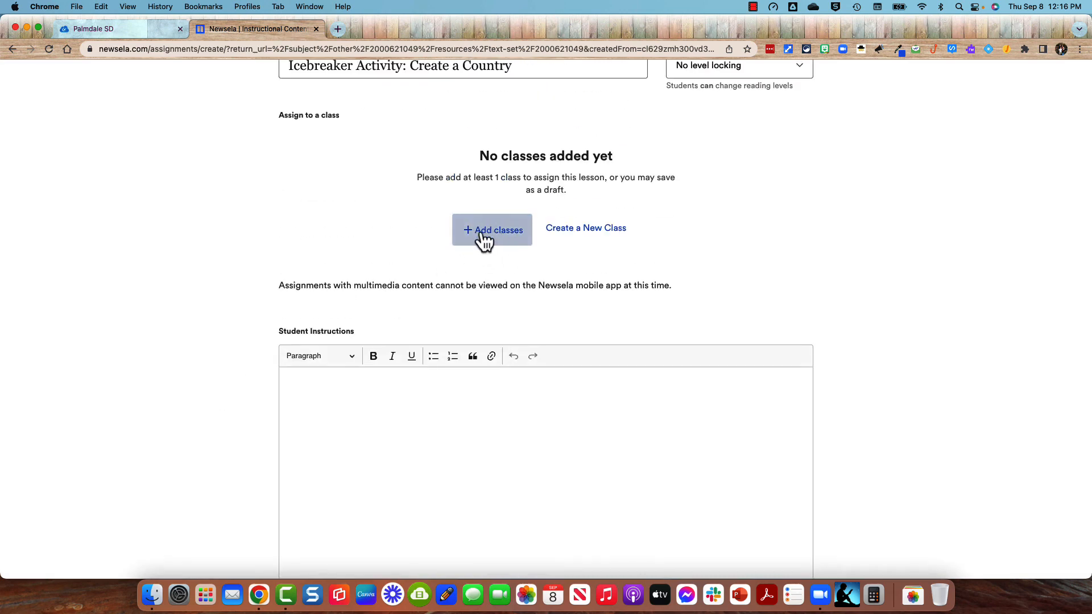
scroll(397, 271, "up", 3)
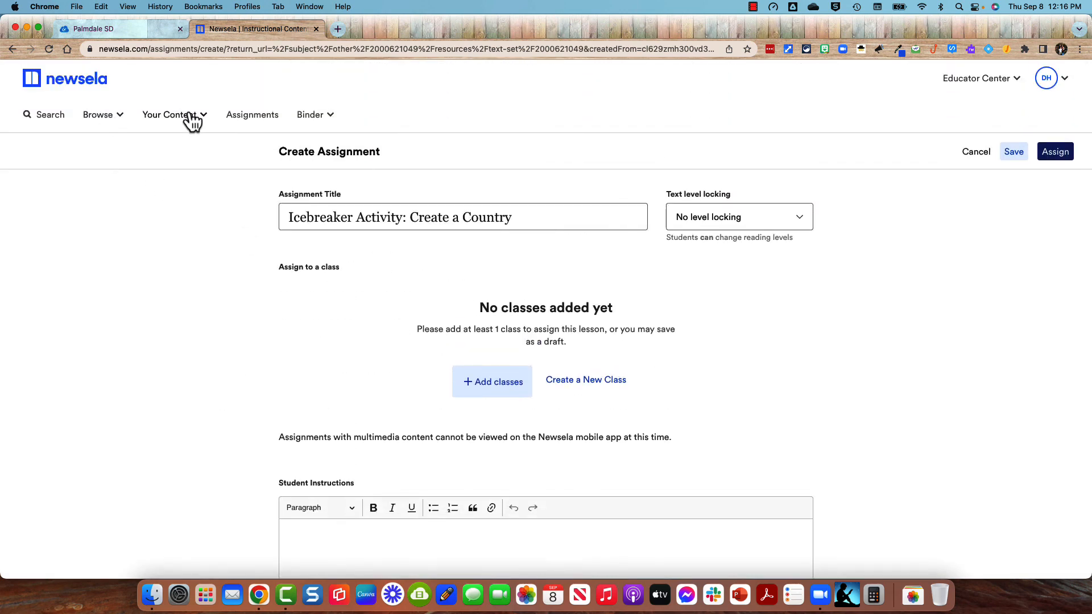
Browse the English Language Arts content and start an assignment from the featured text set The Legacy of 9/11.
left_click(192, 121)
left_click(103, 121)
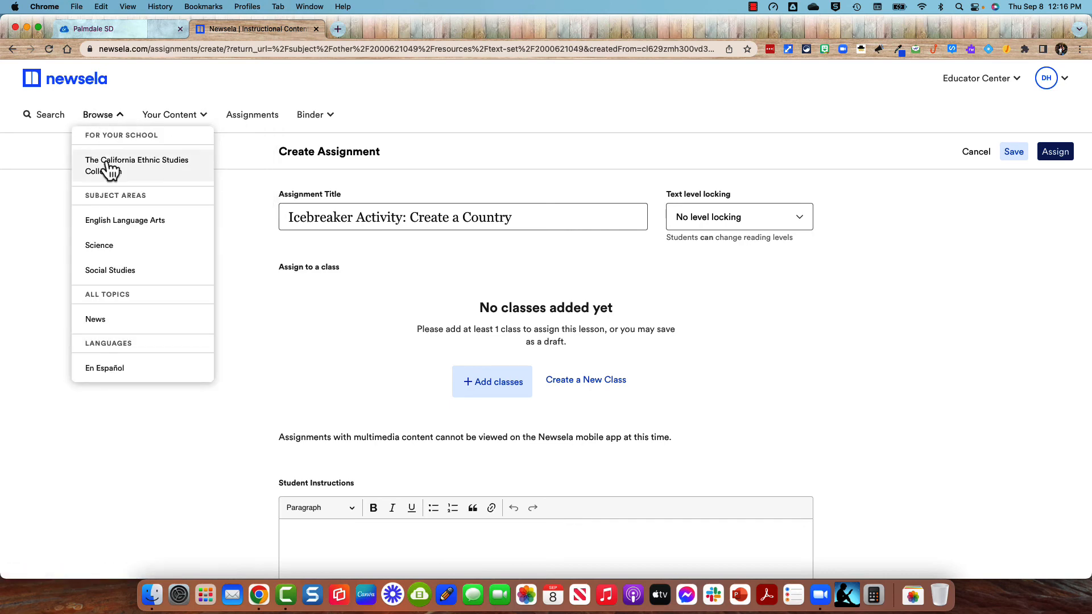
left_click(113, 227)
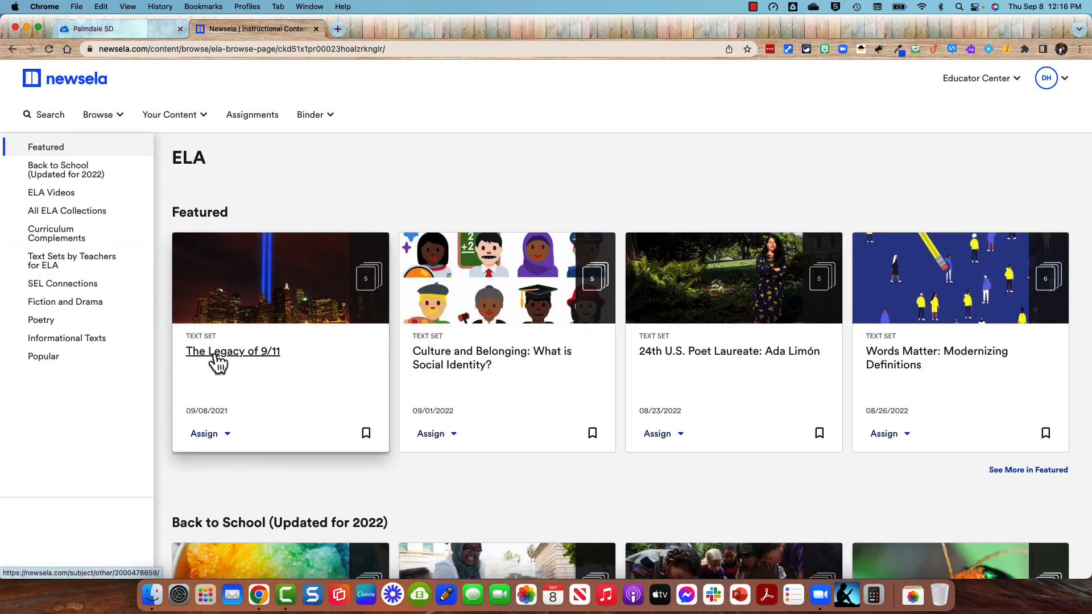
left_click(228, 434)
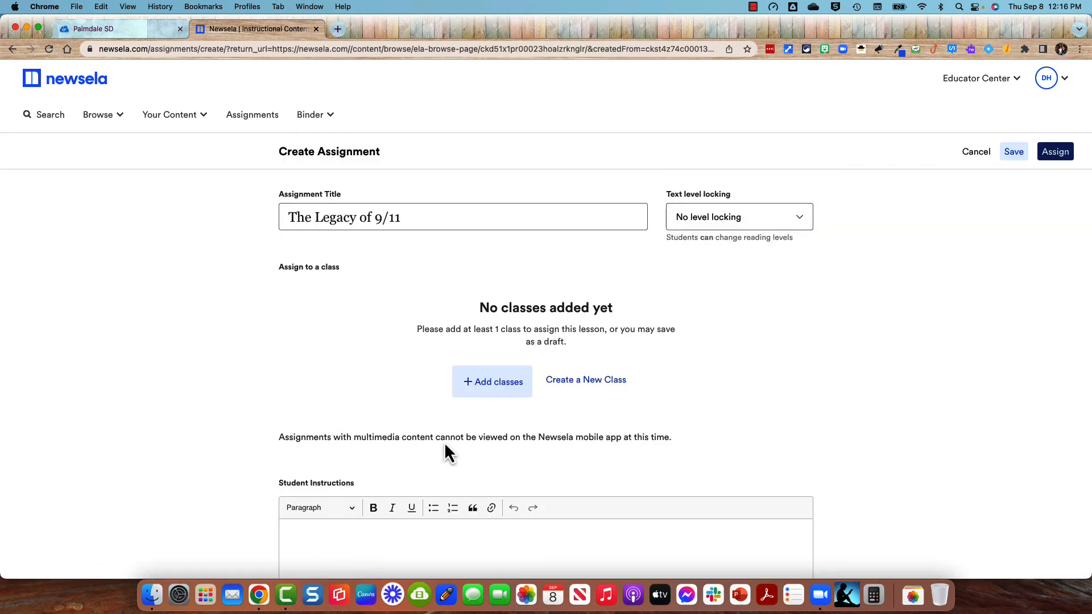
Add the existing class 2652S1 9991 Gen Science 6 to The Legacy of 9/11 assignment.
left_click(488, 404)
left_click(478, 299)
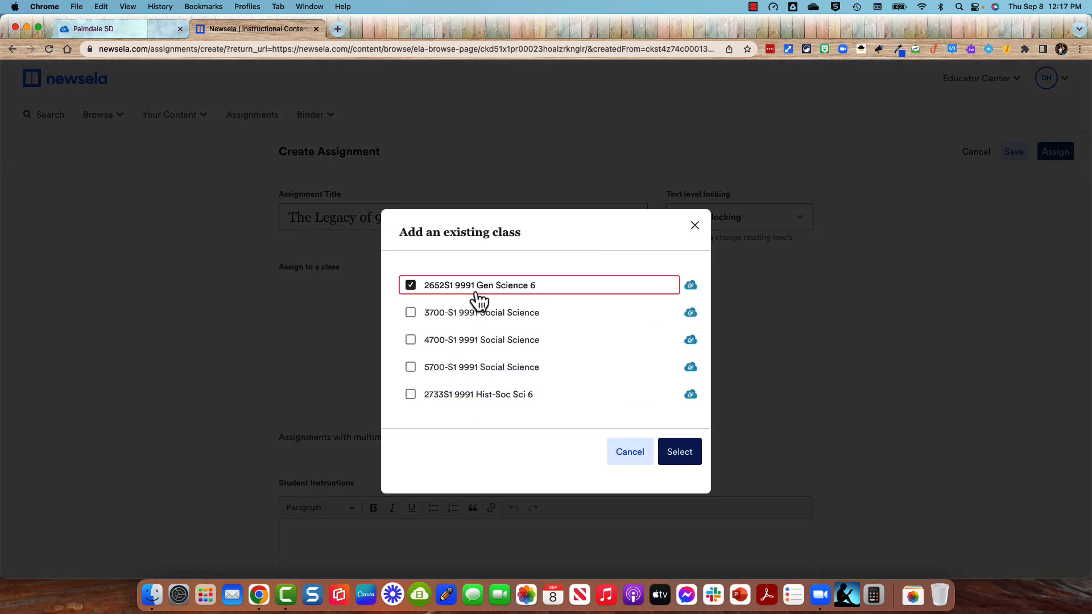
left_click(680, 454)
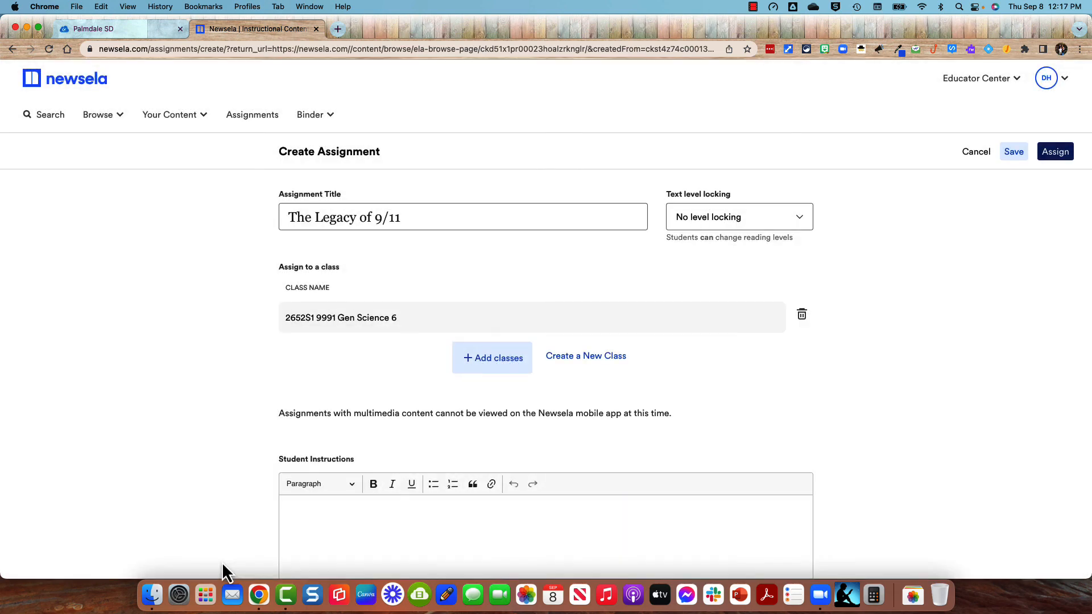